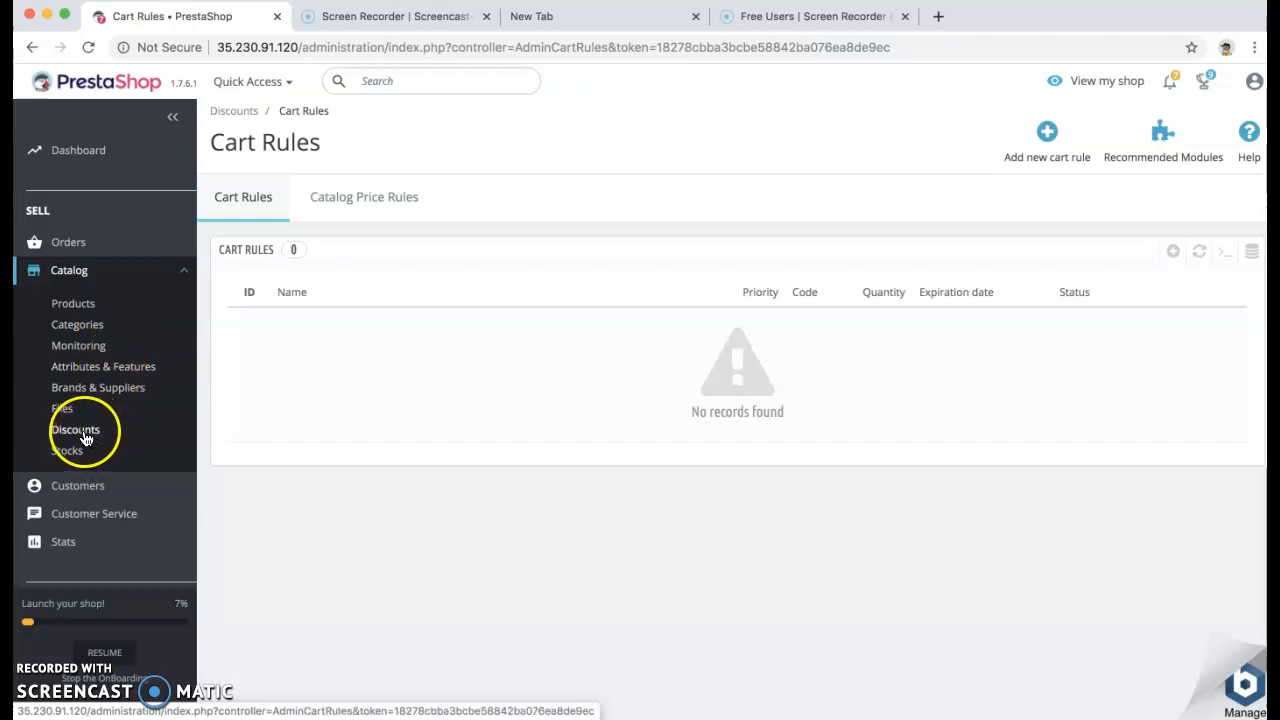
Add a new cart rule named "promotion for Ipad" with description "100$ off after you spend 800$" and a generated code
{"action": "left_click", "coordinate": [84, 438]}
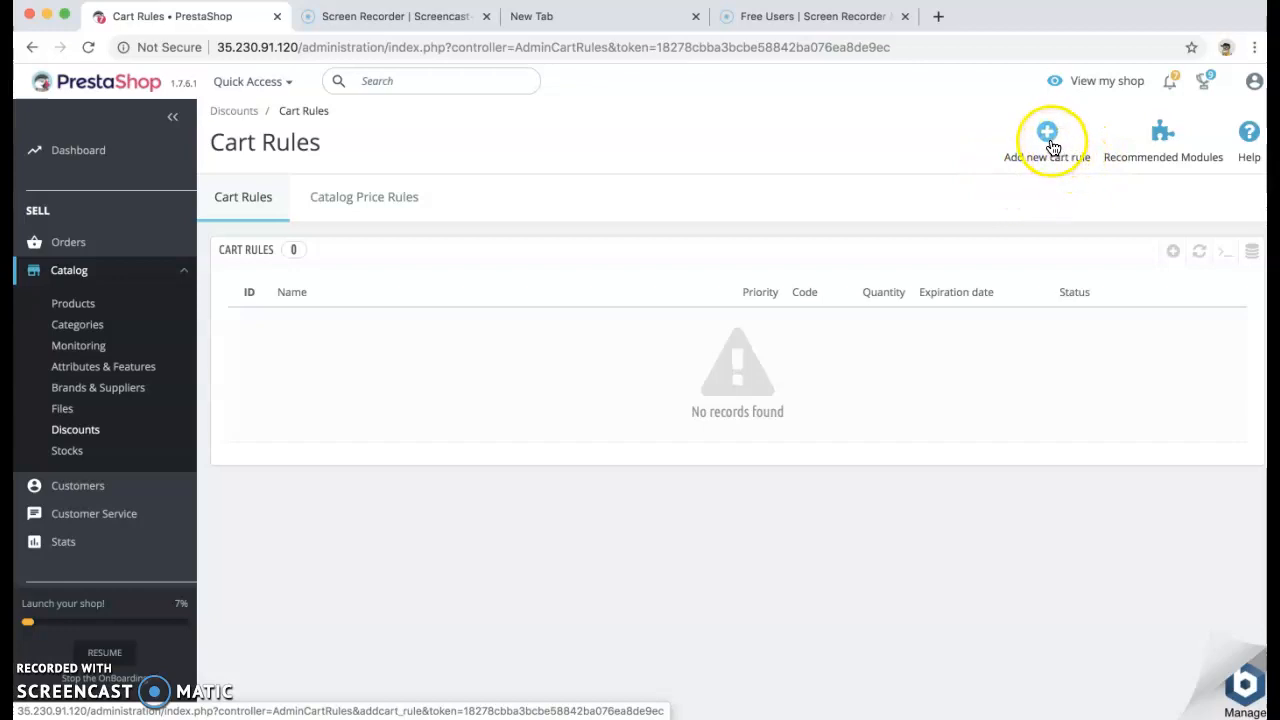
{"action": "left_click", "coordinate": [1050, 146]}
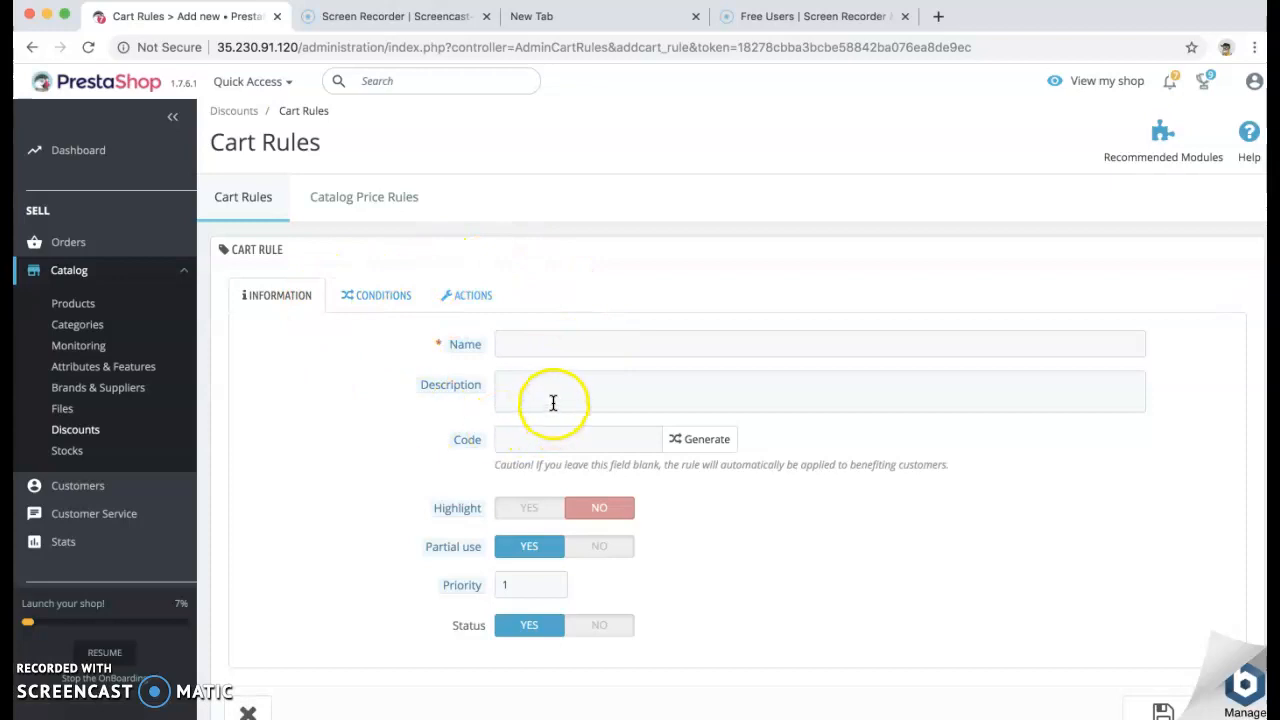
{"action": "left_click", "coordinate": [569, 343]}
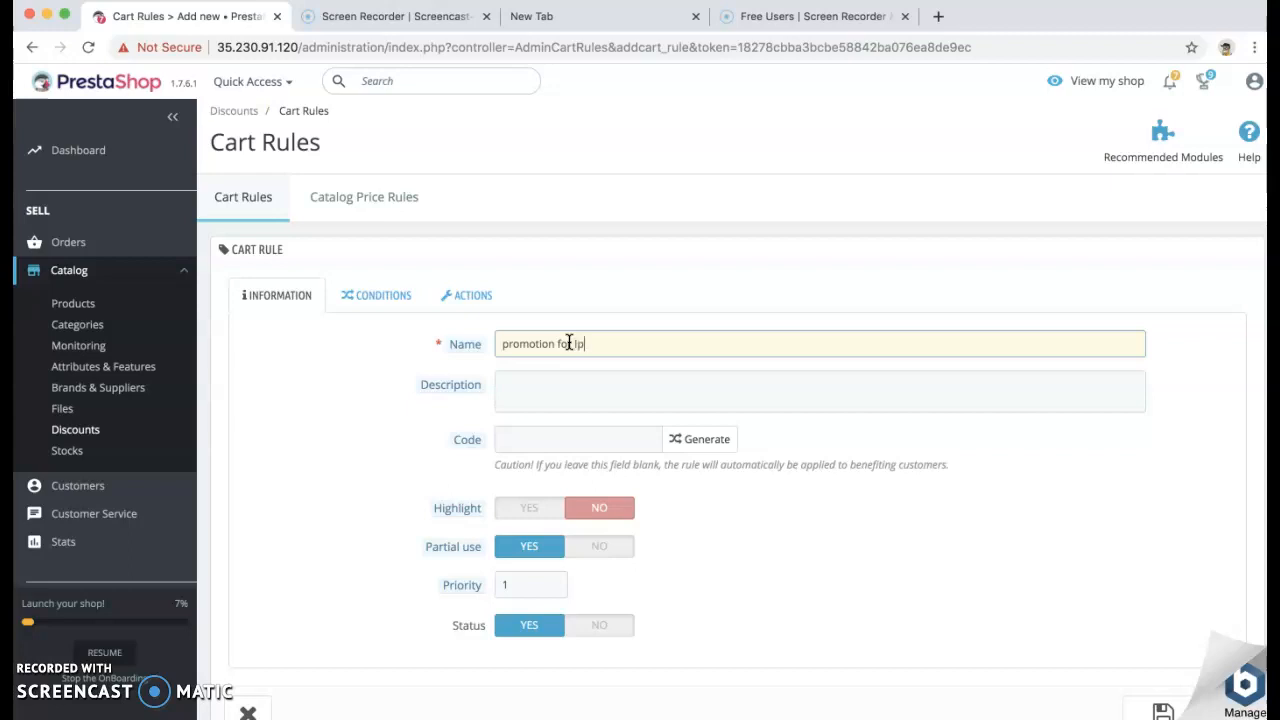
{"action": "left_click", "coordinate": [532, 391]}
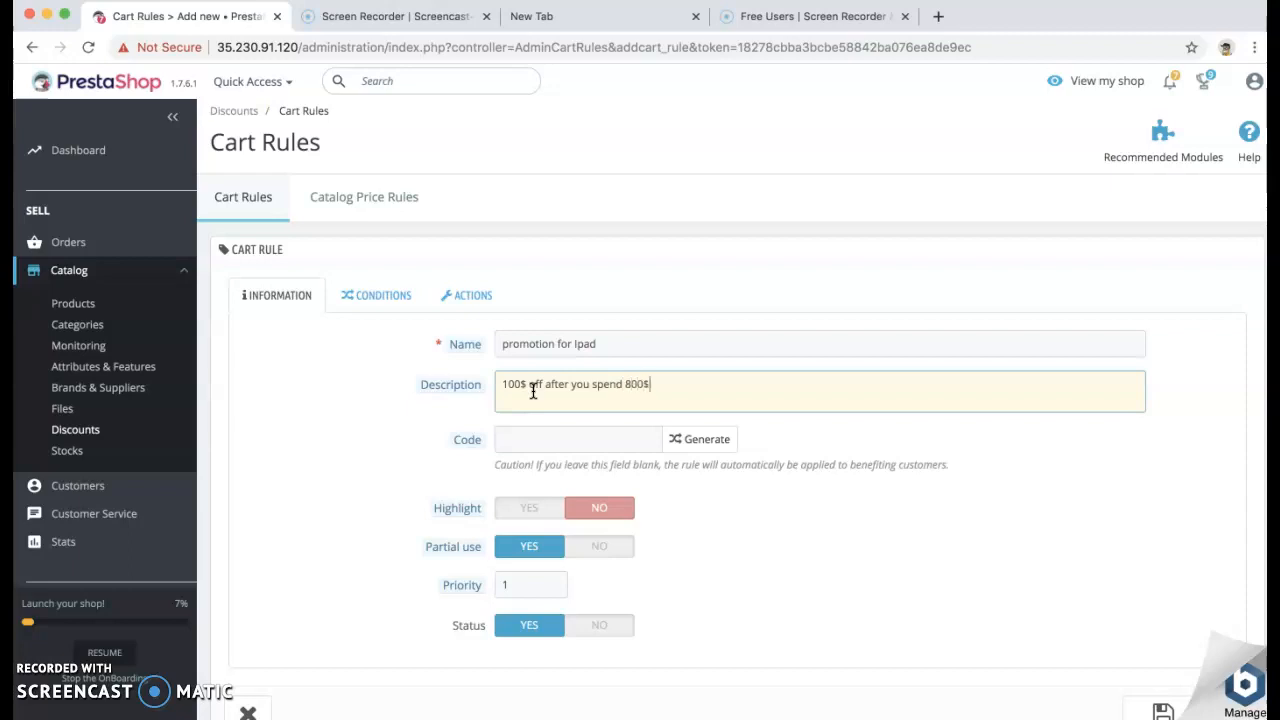
{"action": "left_click", "coordinate": [709, 440]}
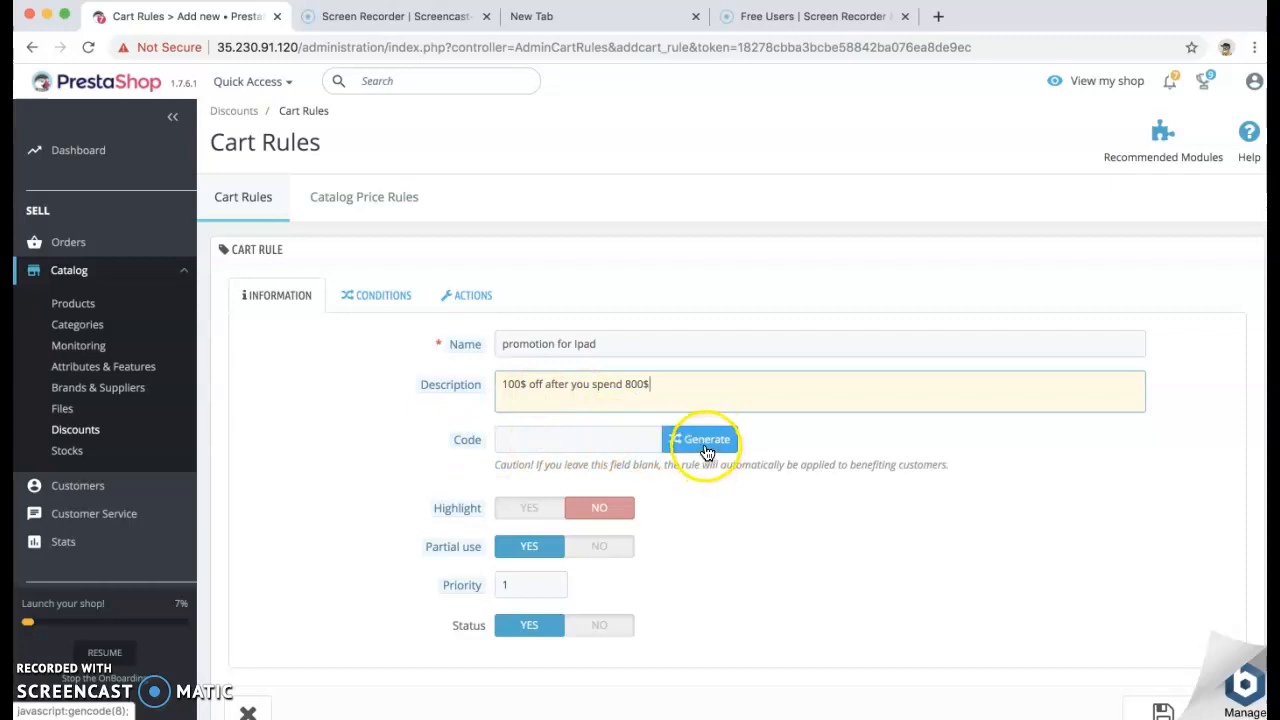
{"action": "left_click", "coordinate": [707, 448]}
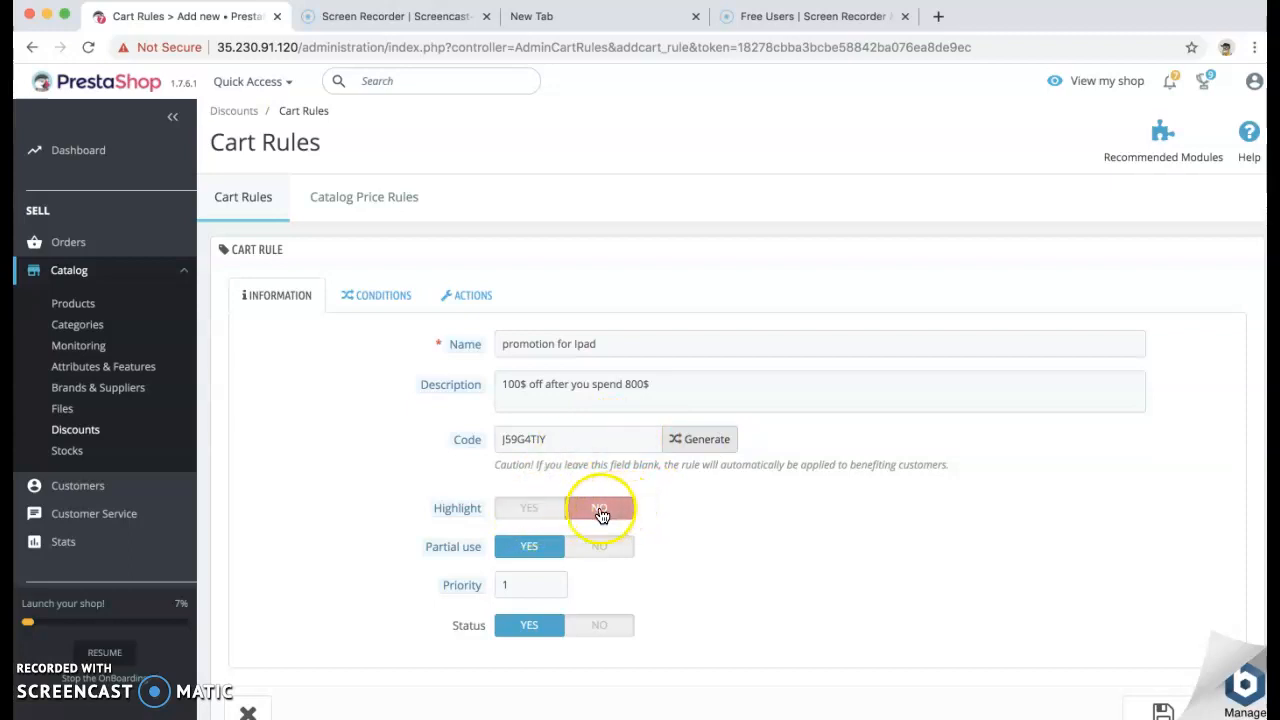
Set the cart rule's conditions to a minimum amount of 800 USD and a total availability of 20, keeping 1 per user
{"action": "left_click", "coordinate": [360, 303]}
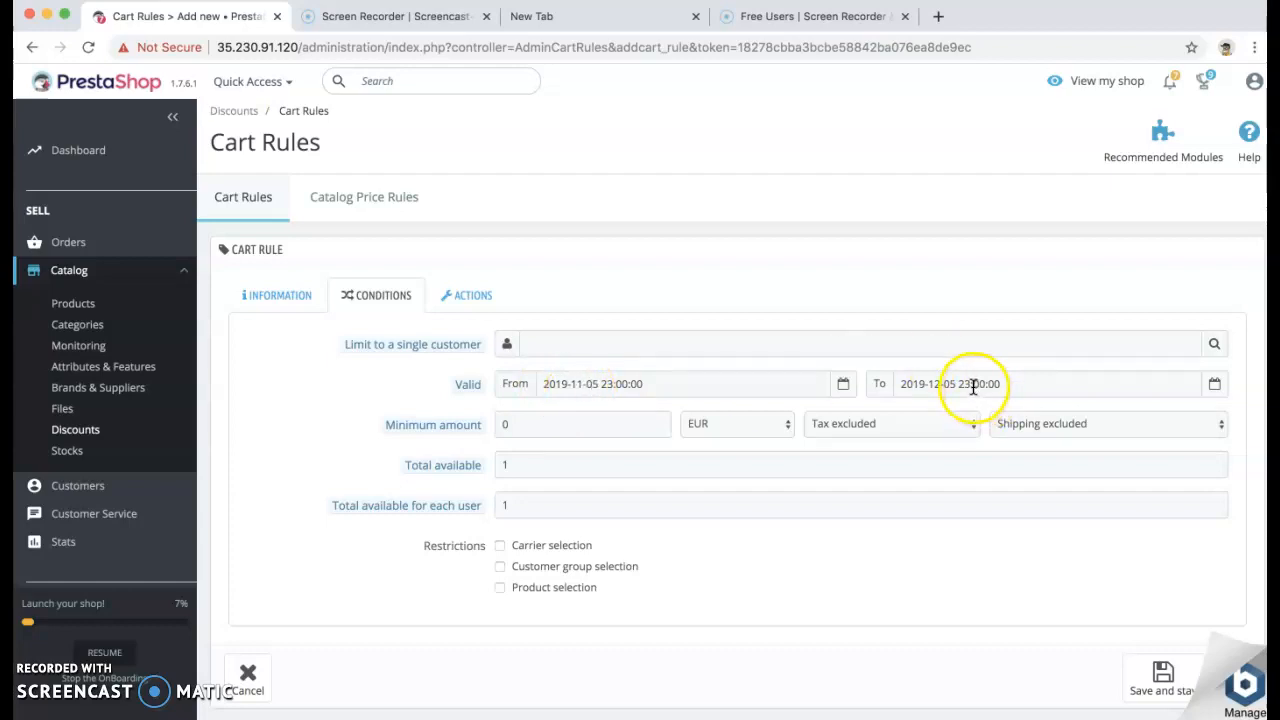
{"action": "double_click", "coordinate": [566, 425]}
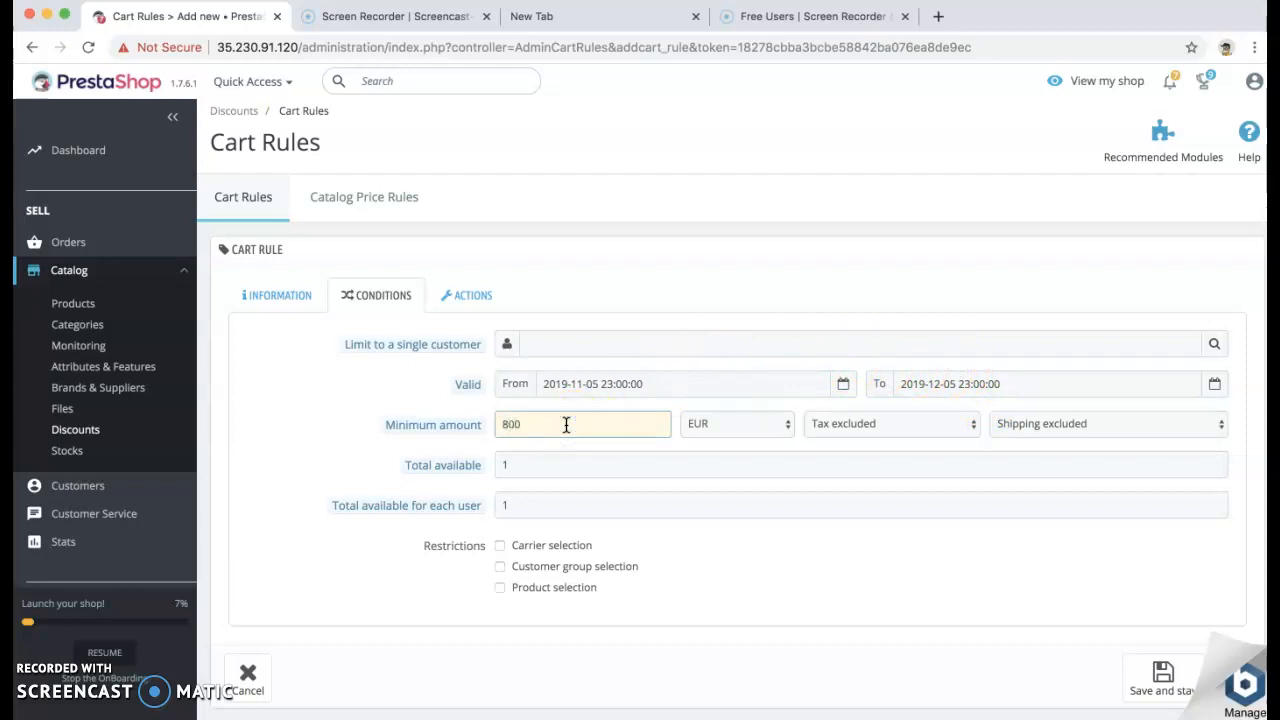
{"action": "left_click", "coordinate": [734, 424]}
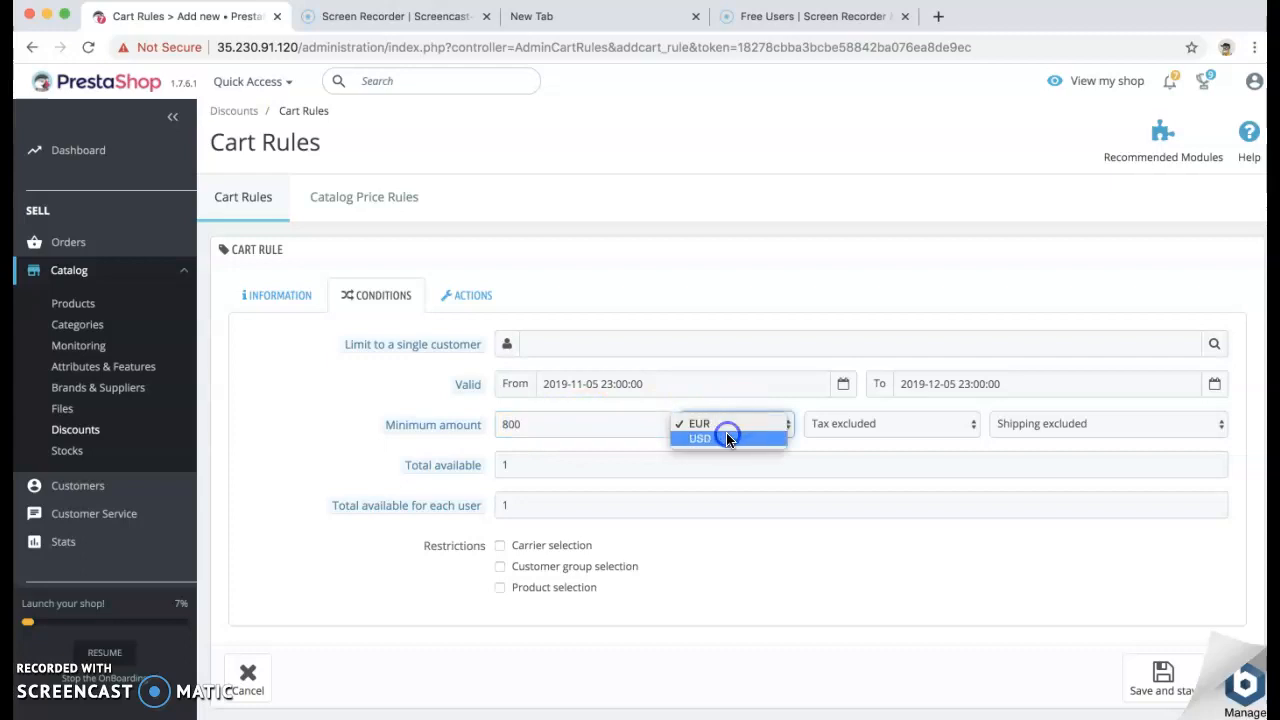
{"action": "left_click", "coordinate": [727, 439]}
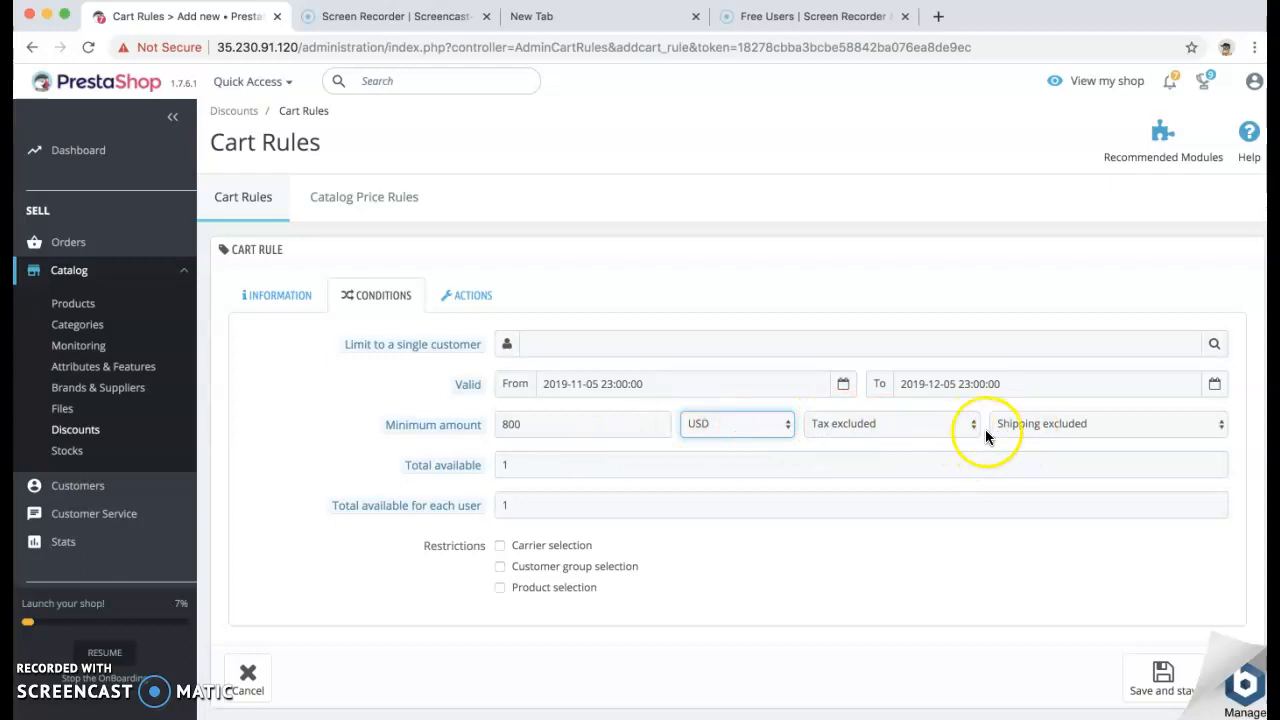
{"action": "left_click", "coordinate": [527, 466]}
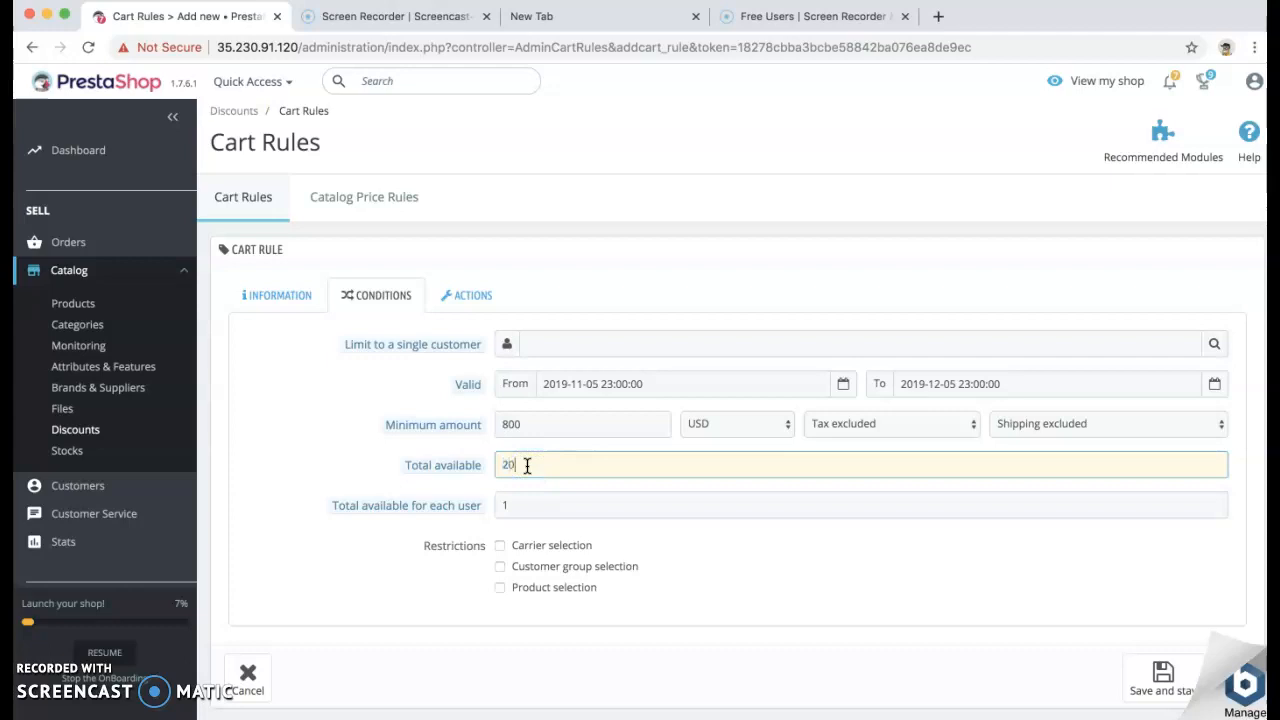
{"action": "double_click", "coordinate": [538, 505]}
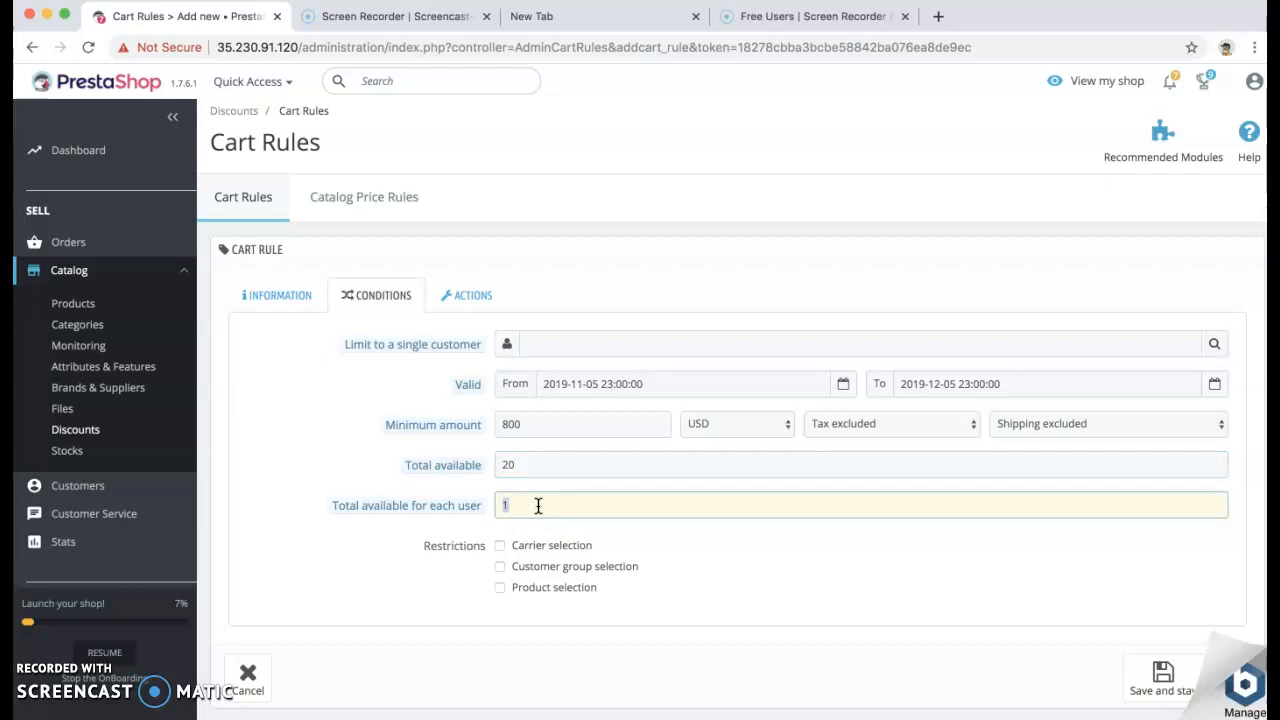
Give the cart rule a discount amount of 100 USD, tax excluded, and save it while staying on the page
{"action": "left_click", "coordinate": [462, 296]}
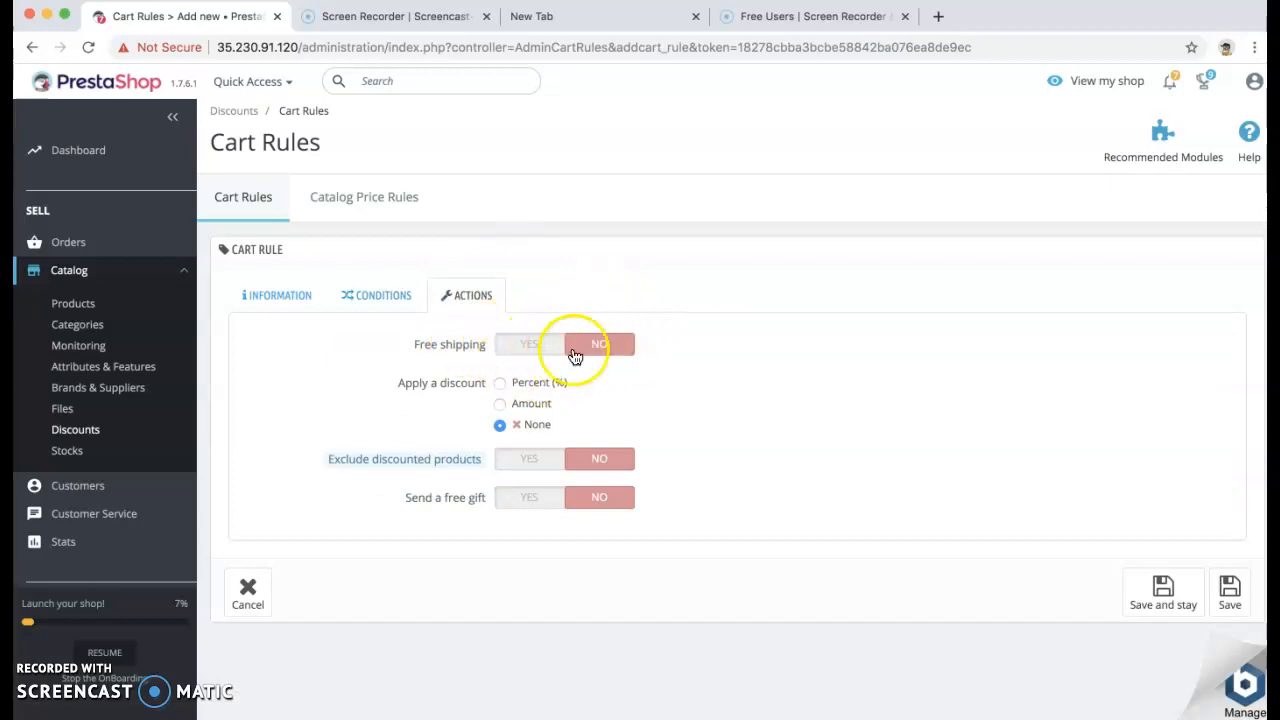
{"action": "left_click", "coordinate": [501, 405]}
{"action": "double_click", "coordinate": [519, 455]}
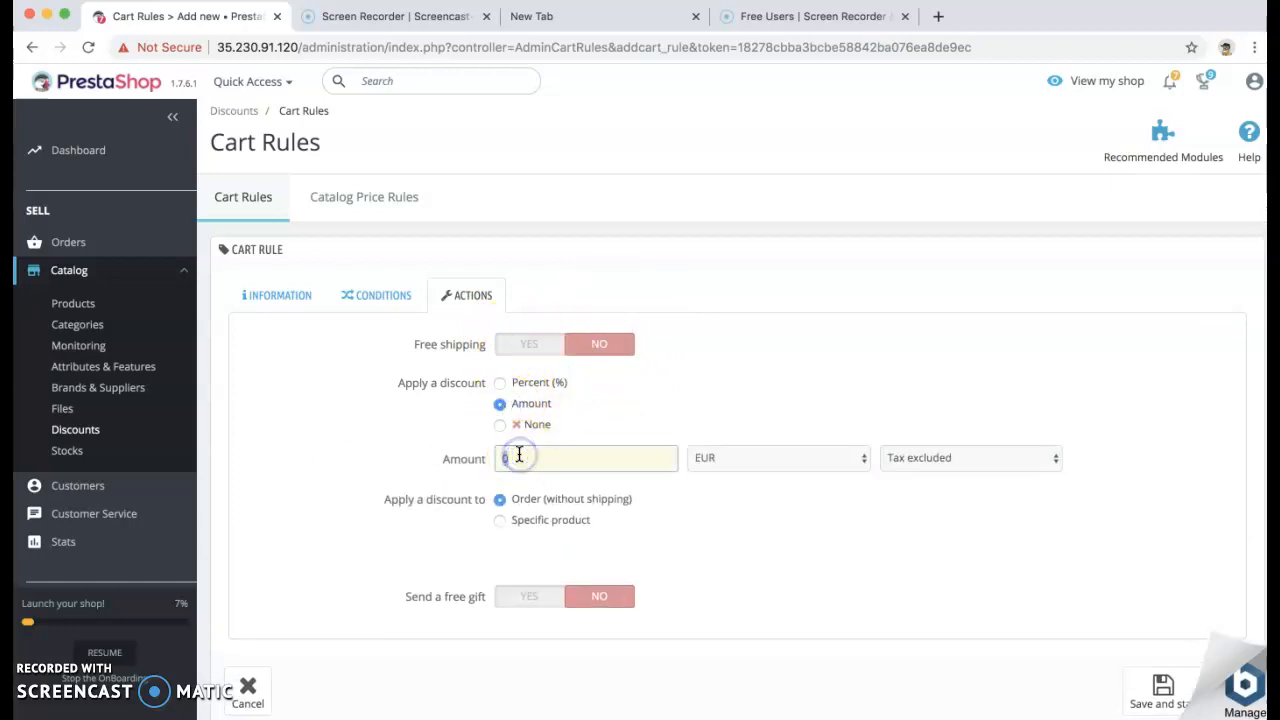
{"action": "type", "text": "100"}
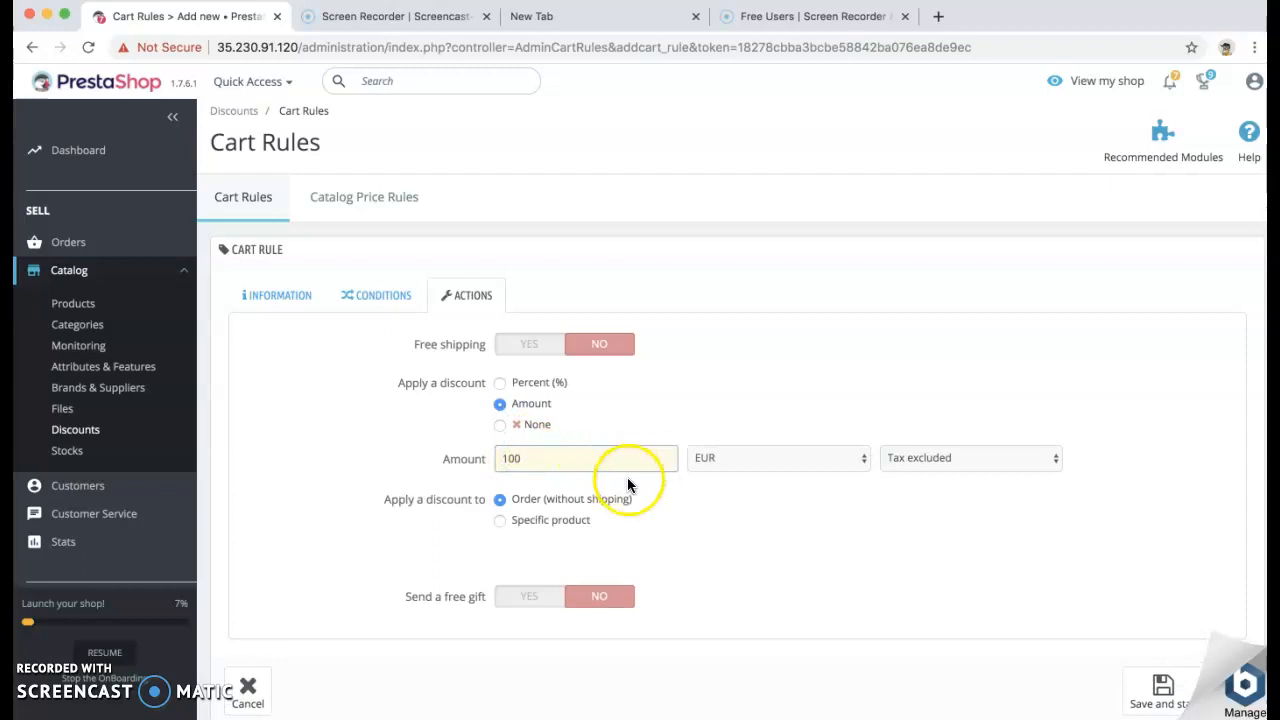
{"action": "left_click", "coordinate": [690, 458]}
{"action": "left_click", "coordinate": [758, 476]}
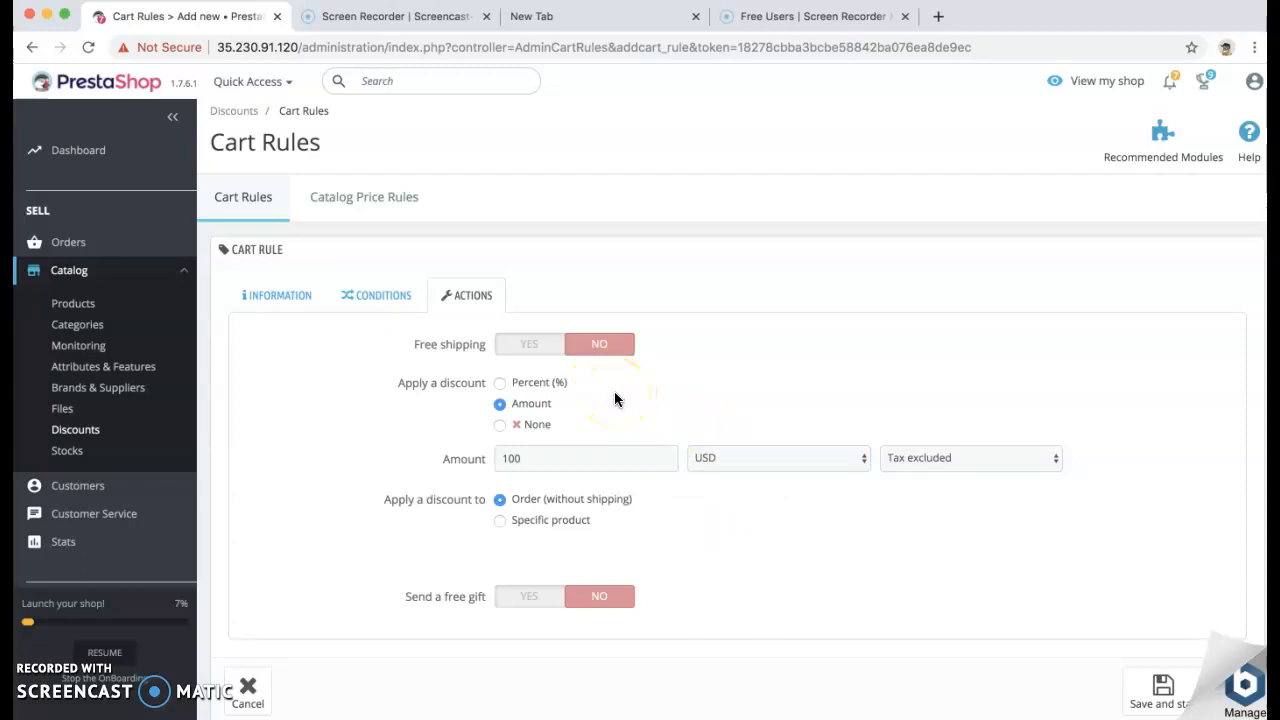
{"action": "left_click", "coordinate": [621, 460]}
{"action": "left_click", "coordinate": [610, 431]}
{"action": "left_click", "coordinate": [1156, 686]}
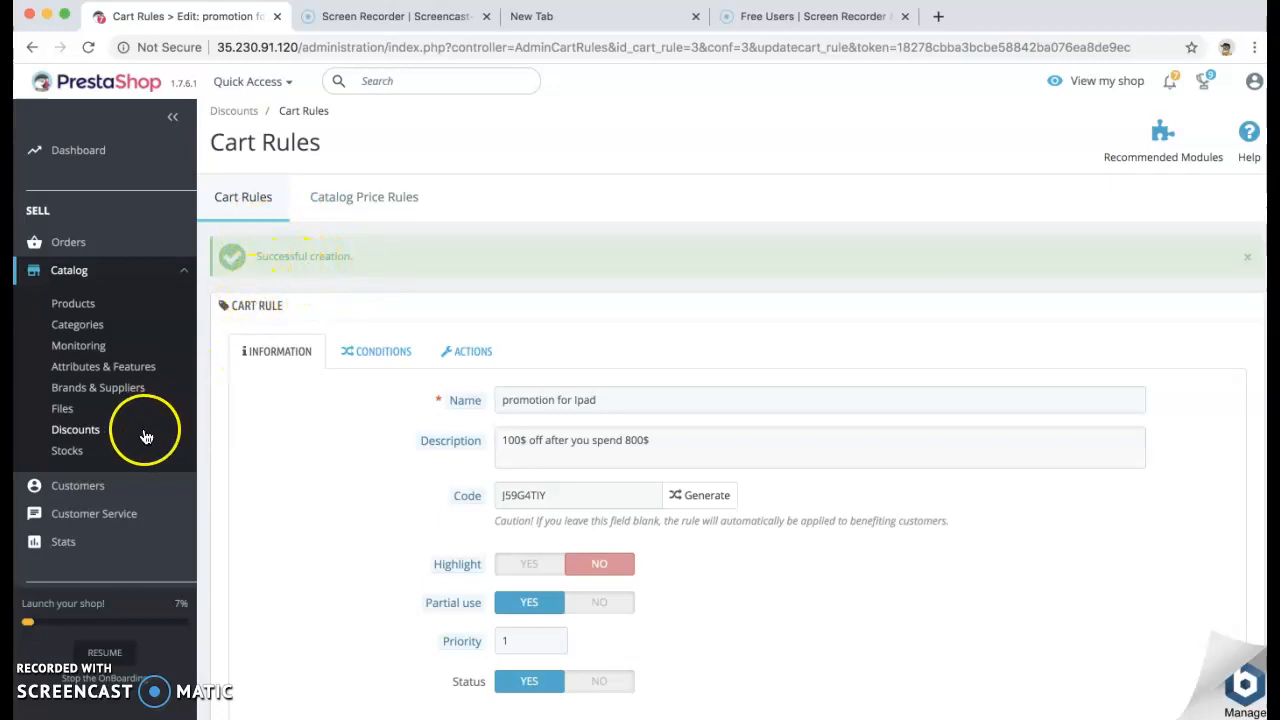
Go back to the discounts and add a new catalog price rule named "apple promotion"
{"action": "left_click", "coordinate": [88, 435]}
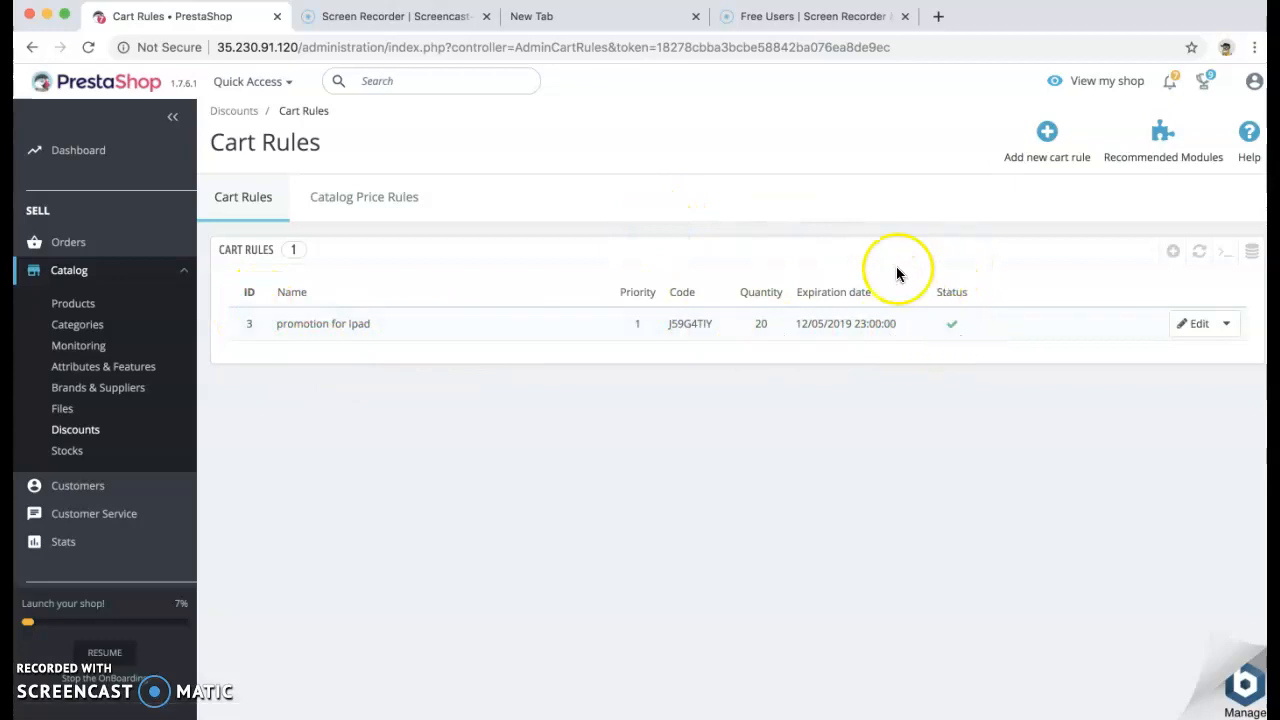
{"action": "left_click", "coordinate": [378, 208]}
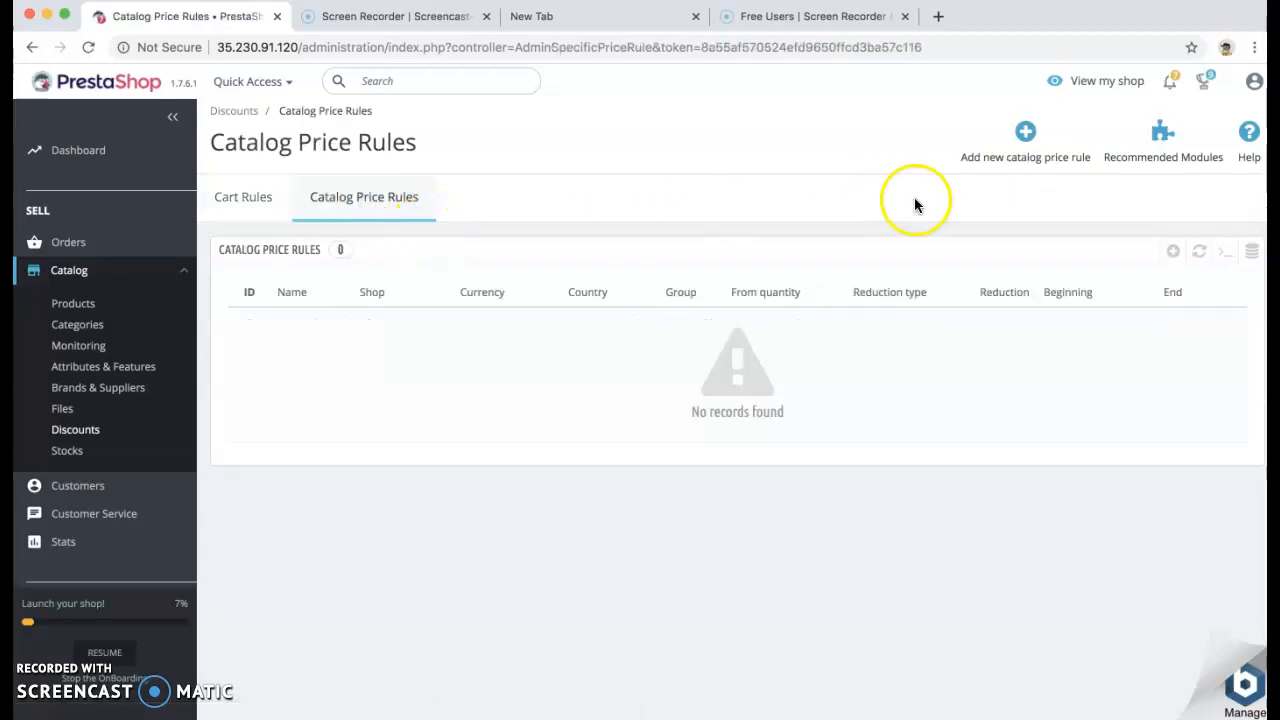
{"action": "left_click", "coordinate": [1028, 146]}
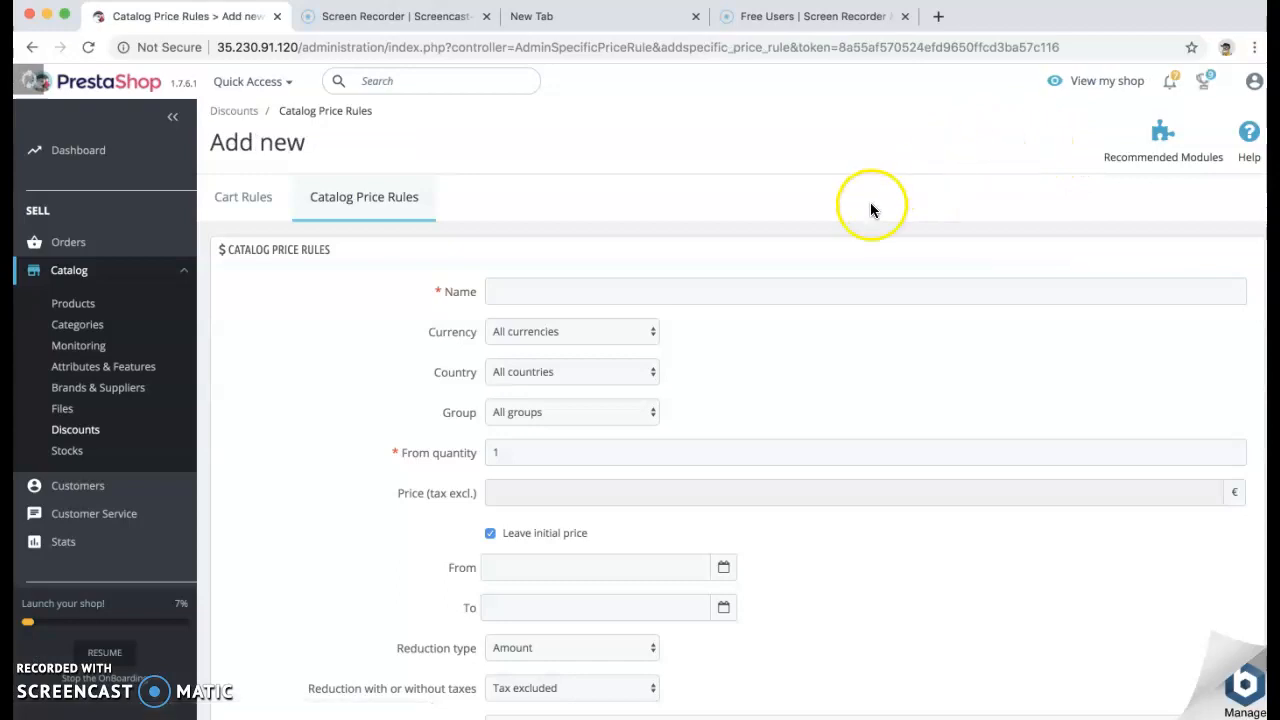
{"action": "left_click", "coordinate": [682, 292]}
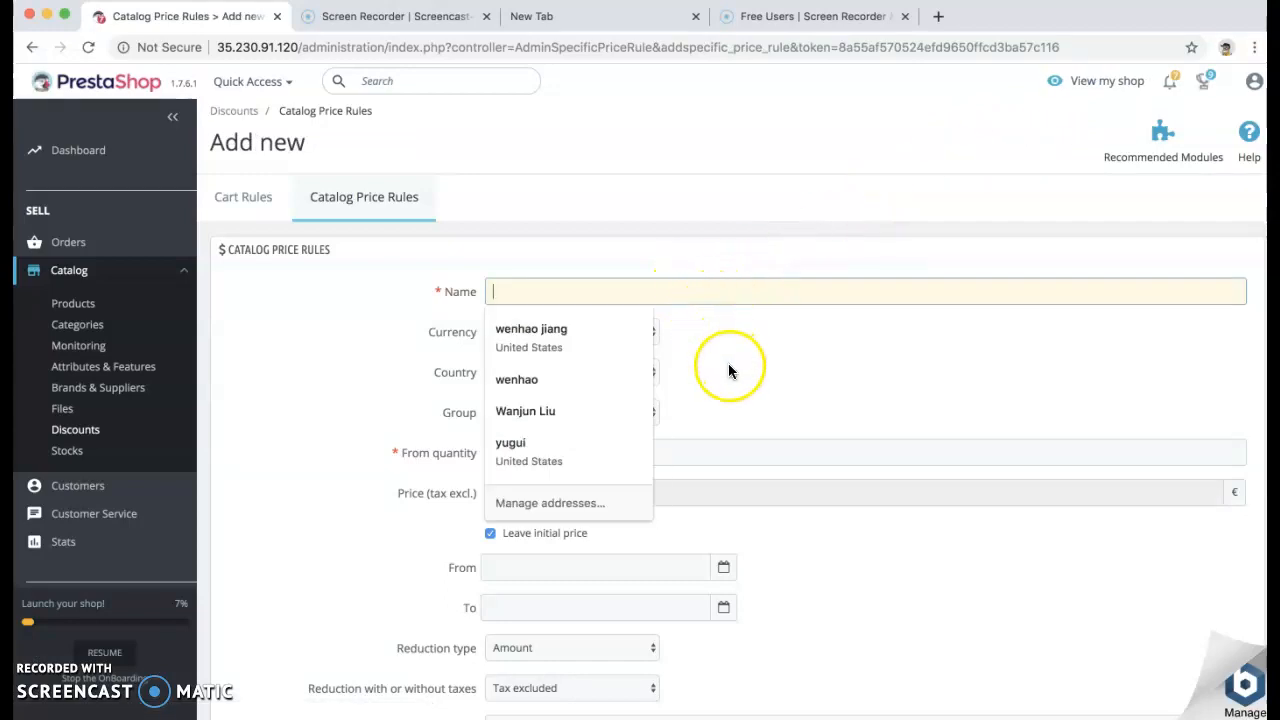
{"action": "scroll", "coordinate": [729, 371], "scroll_direction": "down", "scroll_amount": 1}
{"action": "scroll", "coordinate": [729, 370], "scroll_direction": "up", "scroll_amount": 1}
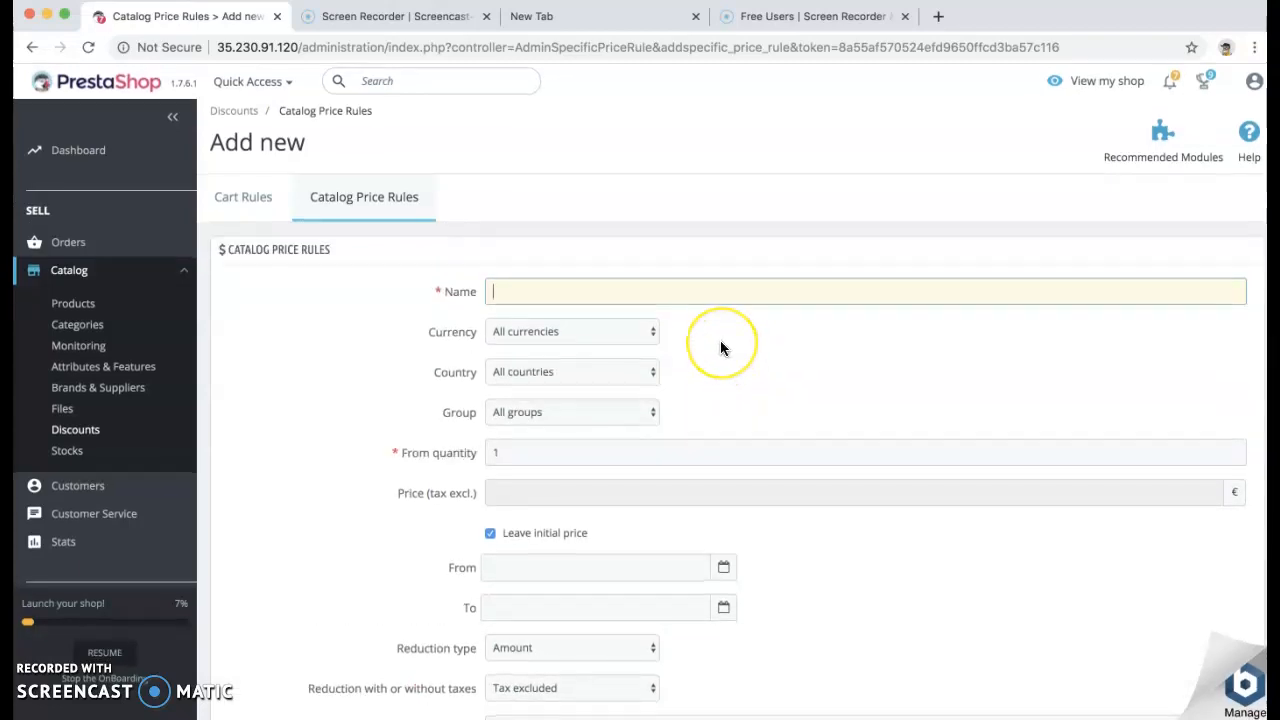
{"action": "type", "text": "promotion"}
Limit the catalog price rule to the US Dollar currency and the country United States
{"action": "left_click", "coordinate": [622, 340]}
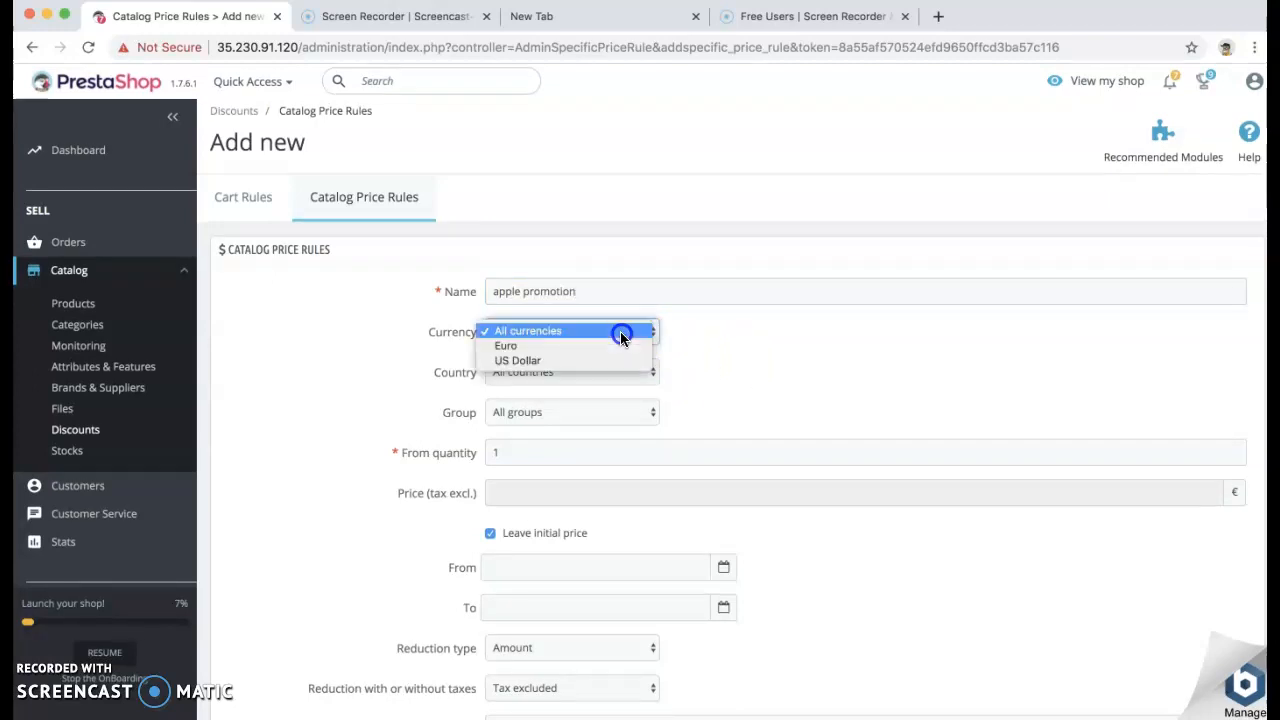
{"action": "left_click", "coordinate": [597, 360]}
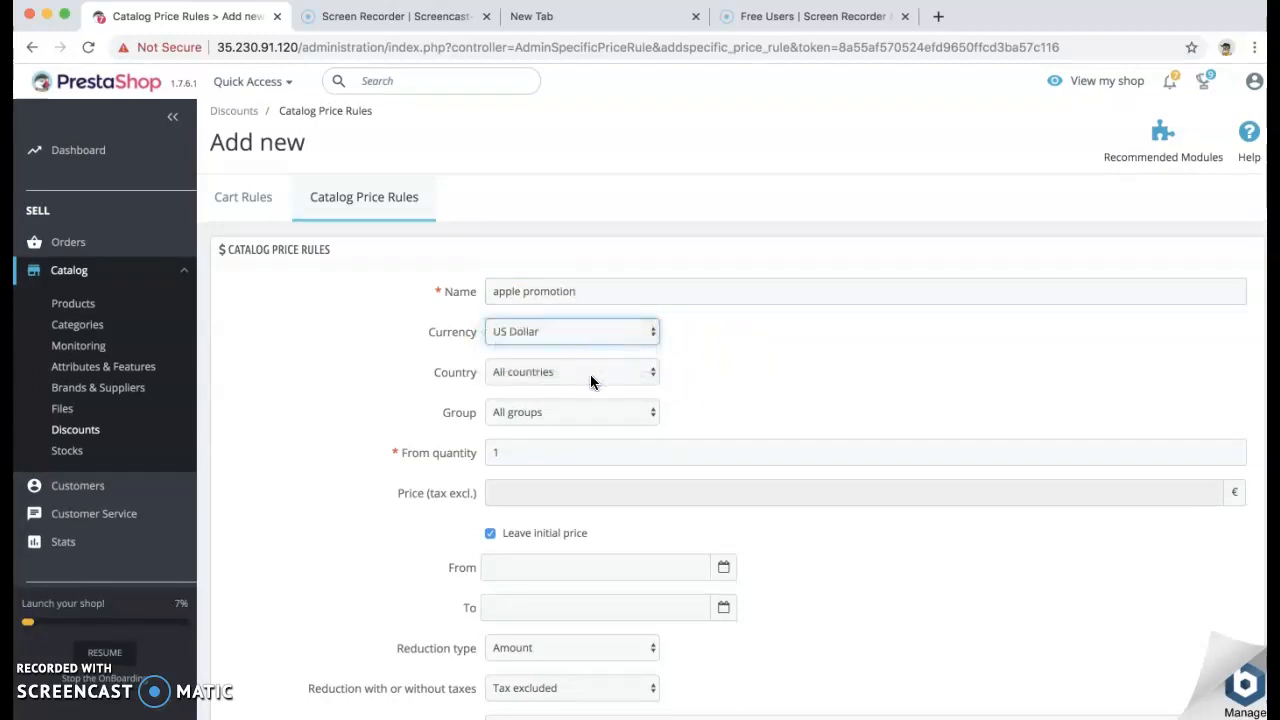
{"action": "left_click", "coordinate": [590, 372]}
{"action": "scroll", "coordinate": [585, 455], "scroll_direction": "down", "scroll_amount": 15}
{"action": "scroll", "coordinate": [585, 458], "scroll_direction": "down", "scroll_amount": 1}
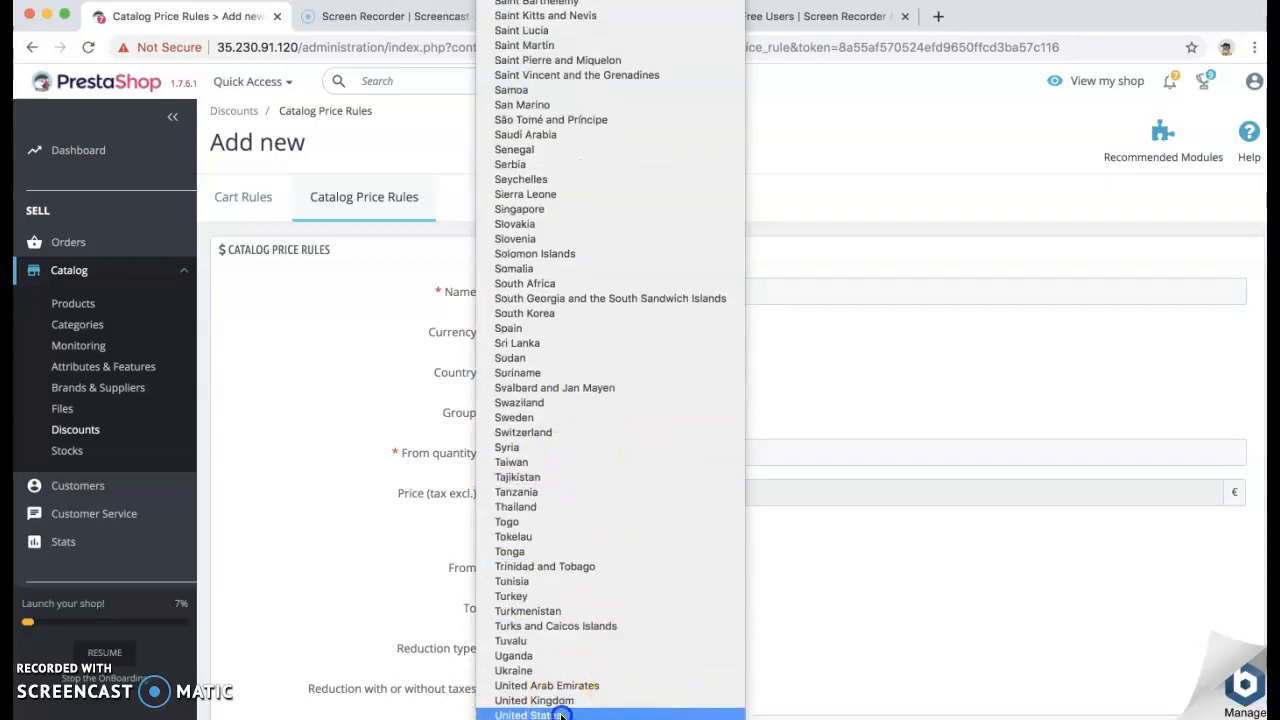
{"action": "left_click", "coordinate": [528, 712]}
Restrict the price rule to the Customer group and set its starting quantity to 20
{"action": "left_click", "coordinate": [575, 416]}
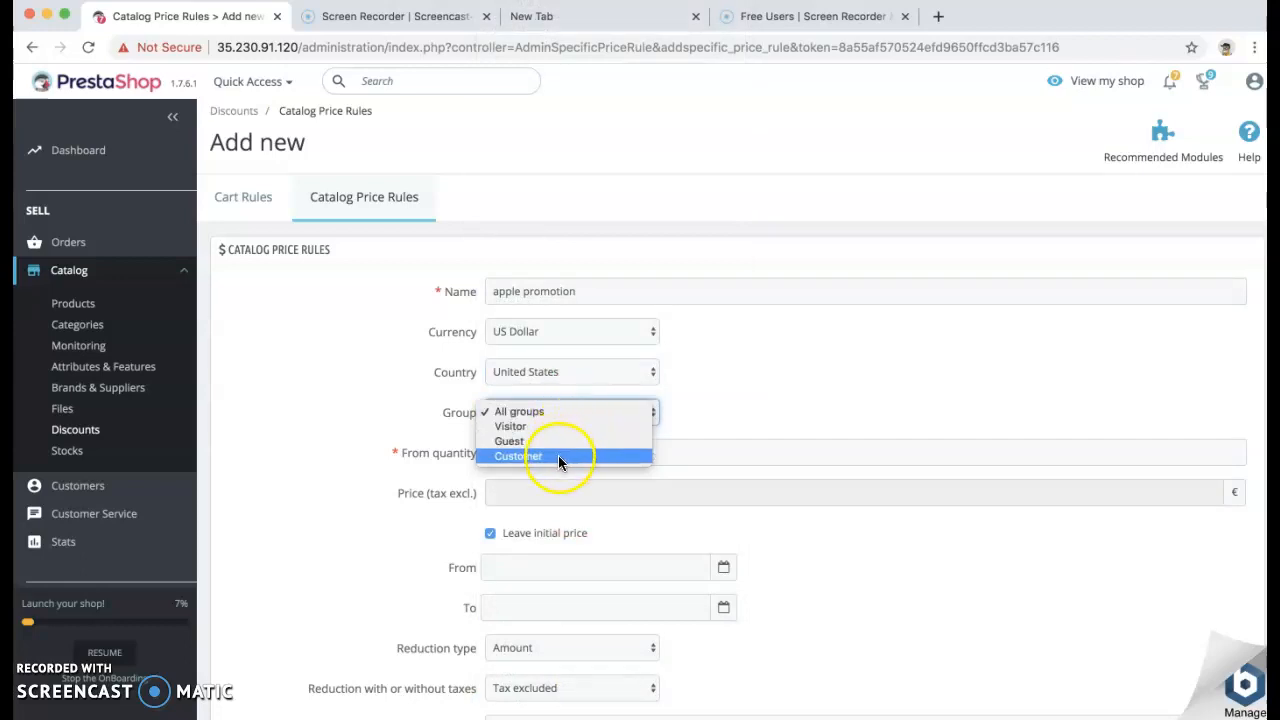
{"action": "left_click", "coordinate": [560, 456]}
{"action": "left_click", "coordinate": [541, 460]}
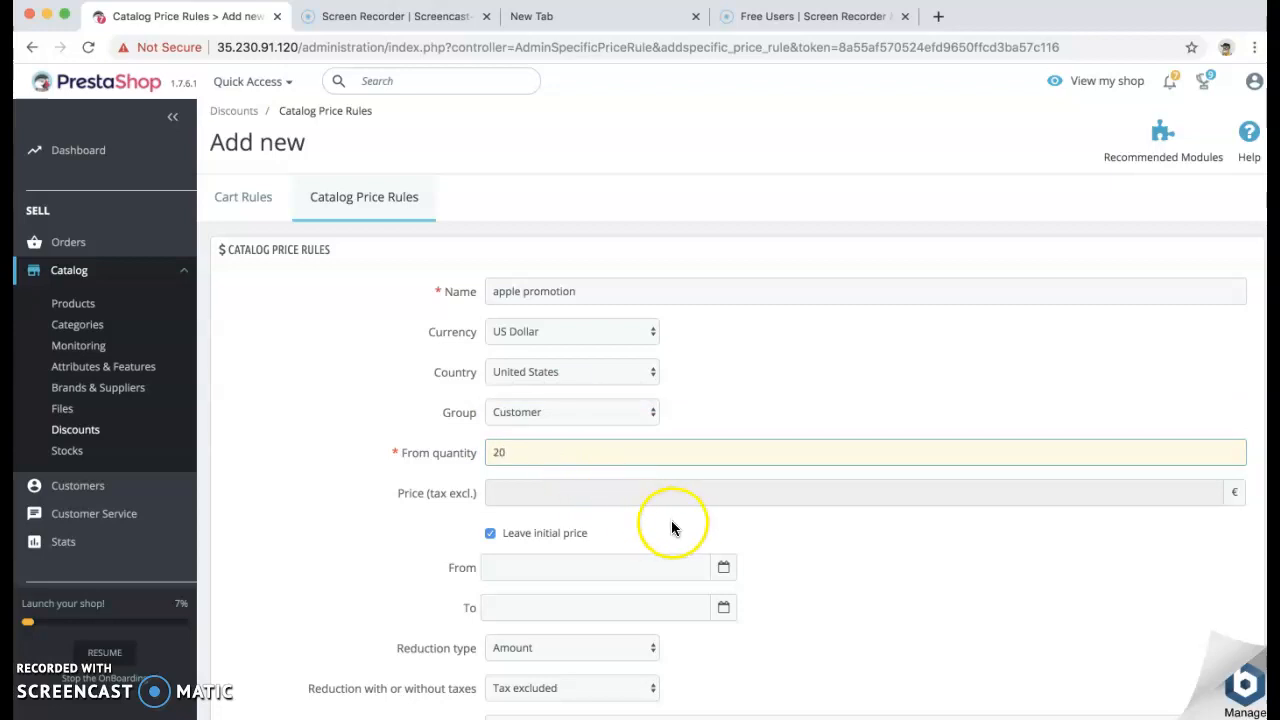
{"action": "left_click", "coordinate": [763, 551]}
{"action": "scroll", "coordinate": [763, 551], "scroll_direction": "down", "scroll_amount": 2}
{"action": "left_click", "coordinate": [630, 452]}
{"action": "scroll", "coordinate": [586, 368], "scroll_direction": "up", "scroll_amount": 2}
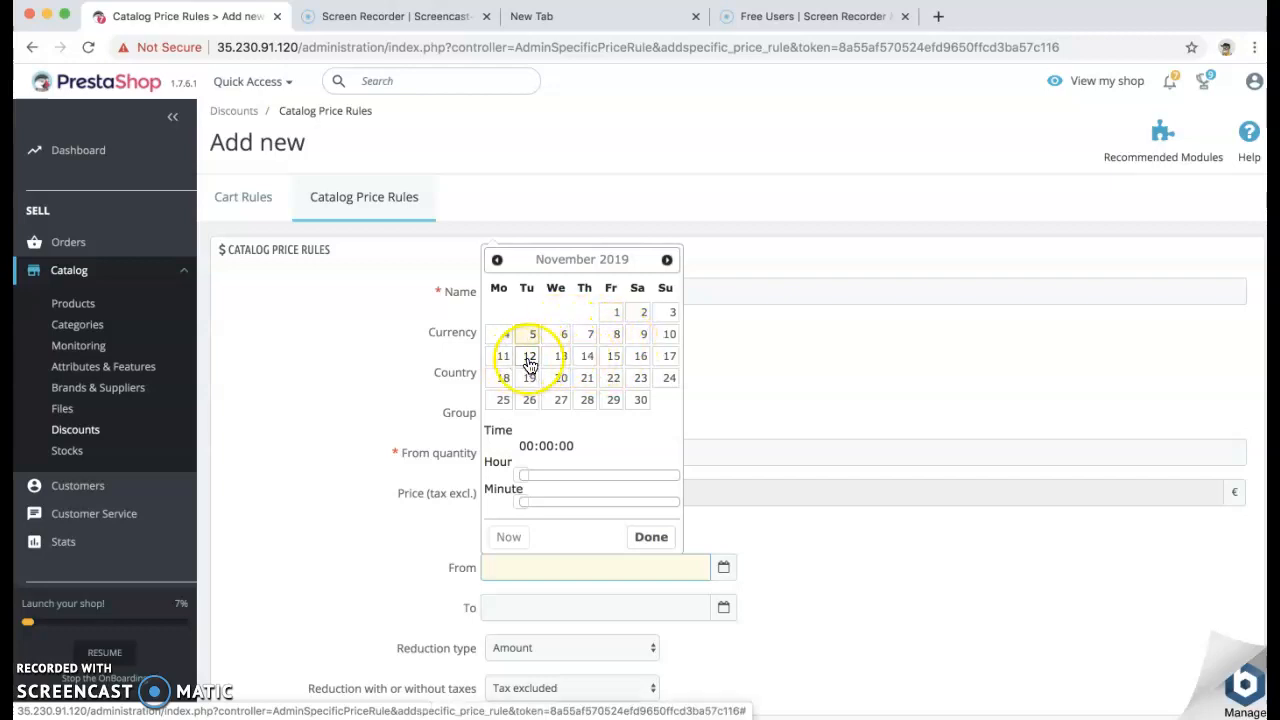
{"action": "left_click", "coordinate": [667, 335]}
{"action": "left_click", "coordinate": [566, 605]}
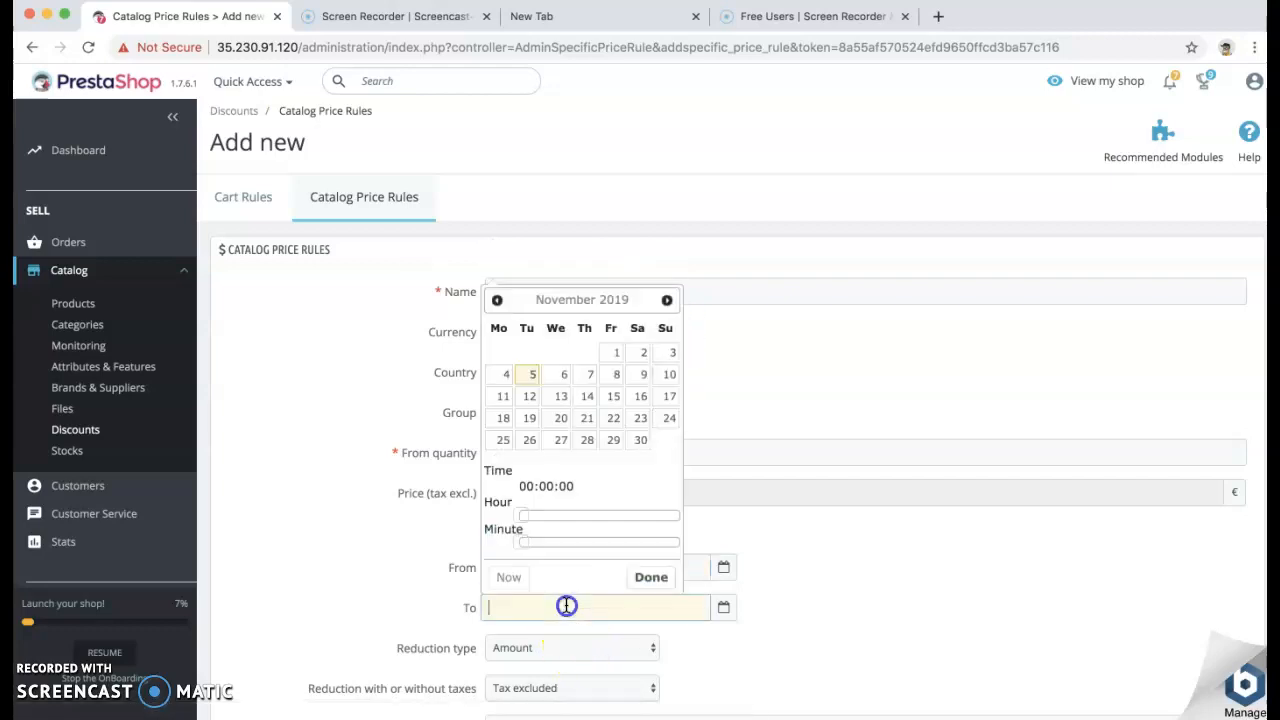
{"action": "left_click", "coordinate": [667, 374]}
{"action": "left_click", "coordinate": [797, 532]}
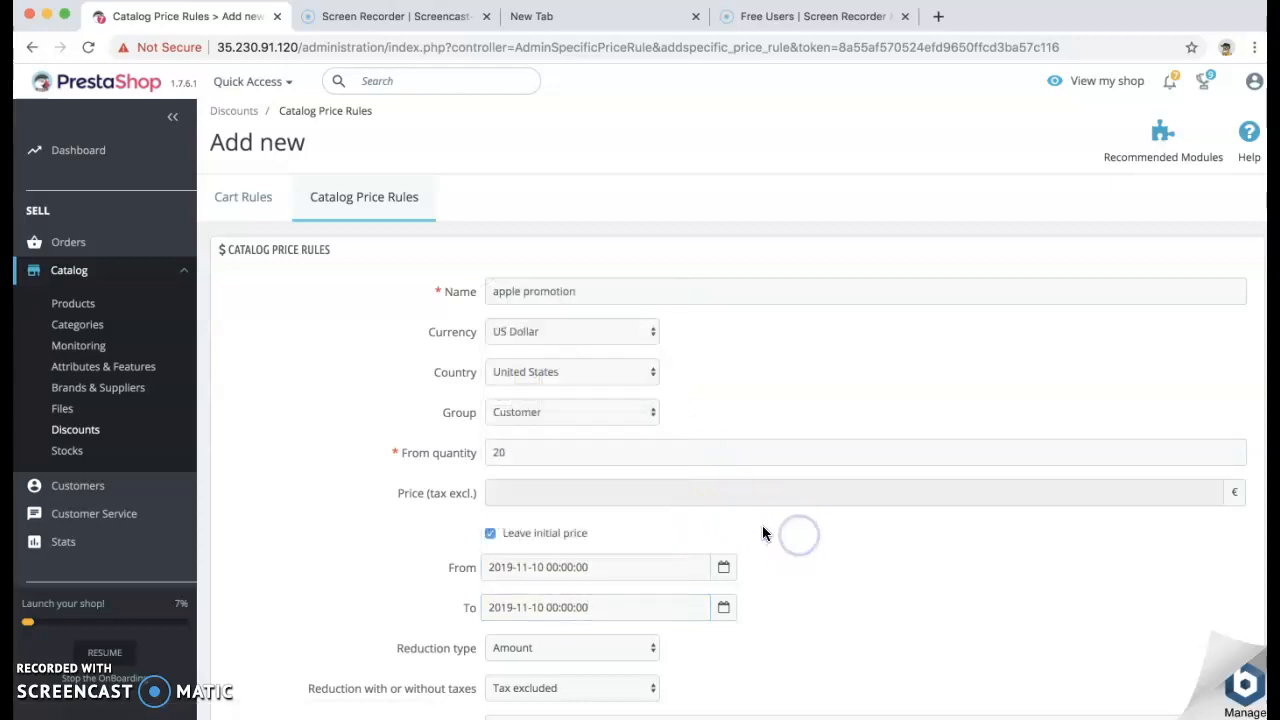
Set the price rule's reduction to 100 with the reduction type Amount, and save the rule
{"action": "scroll", "coordinate": [760, 530], "scroll_direction": "down", "scroll_amount": 3}
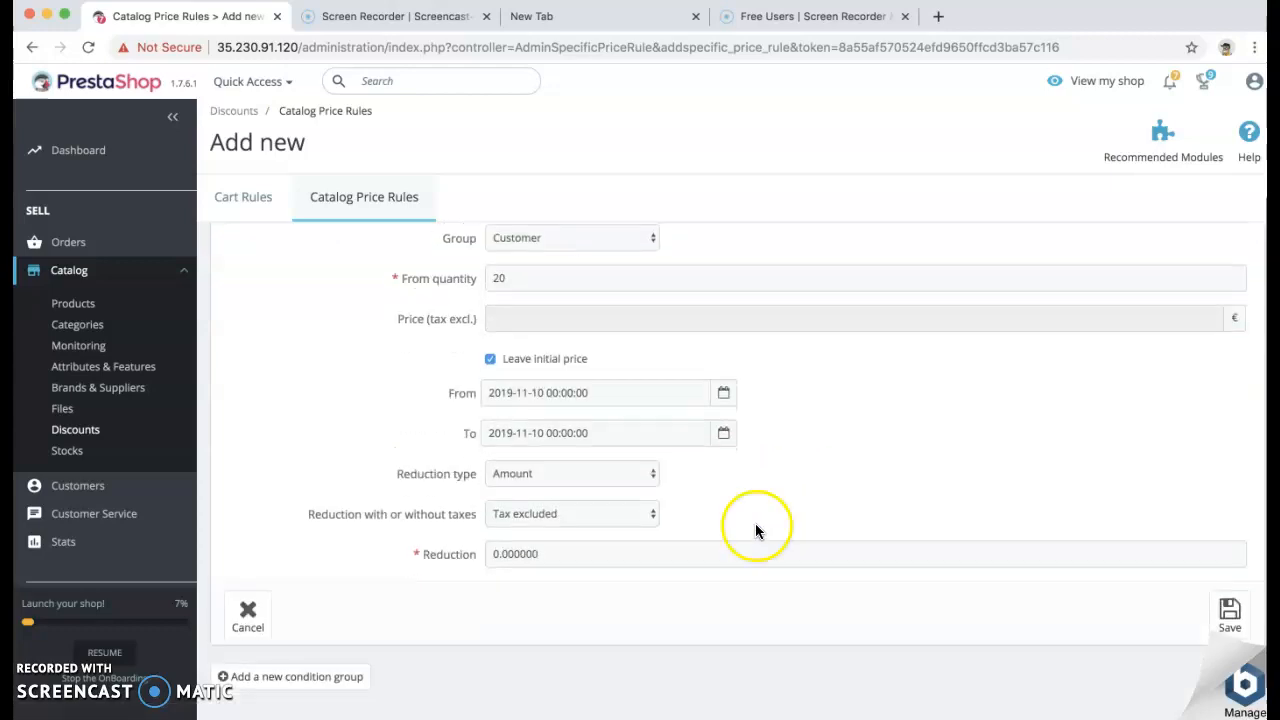
{"action": "left_click", "coordinate": [543, 477]}
{"action": "left_click", "coordinate": [548, 485]}
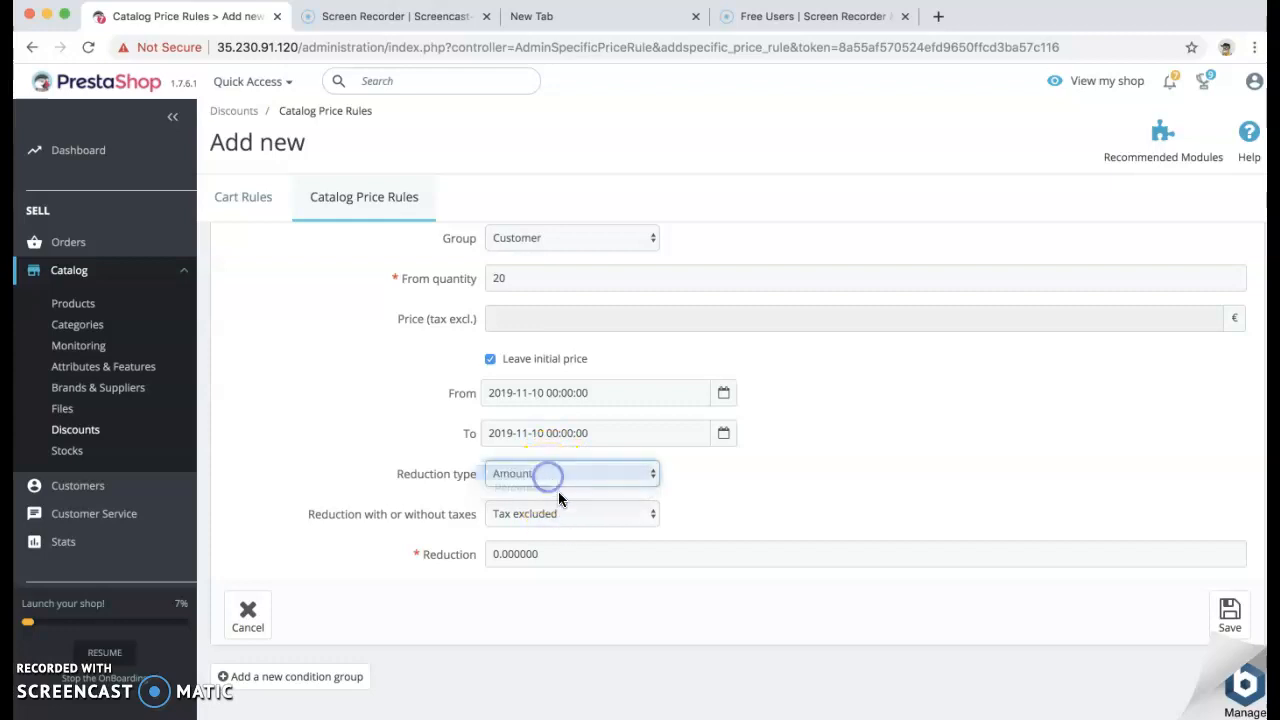
{"action": "left_click", "coordinate": [485, 550]}
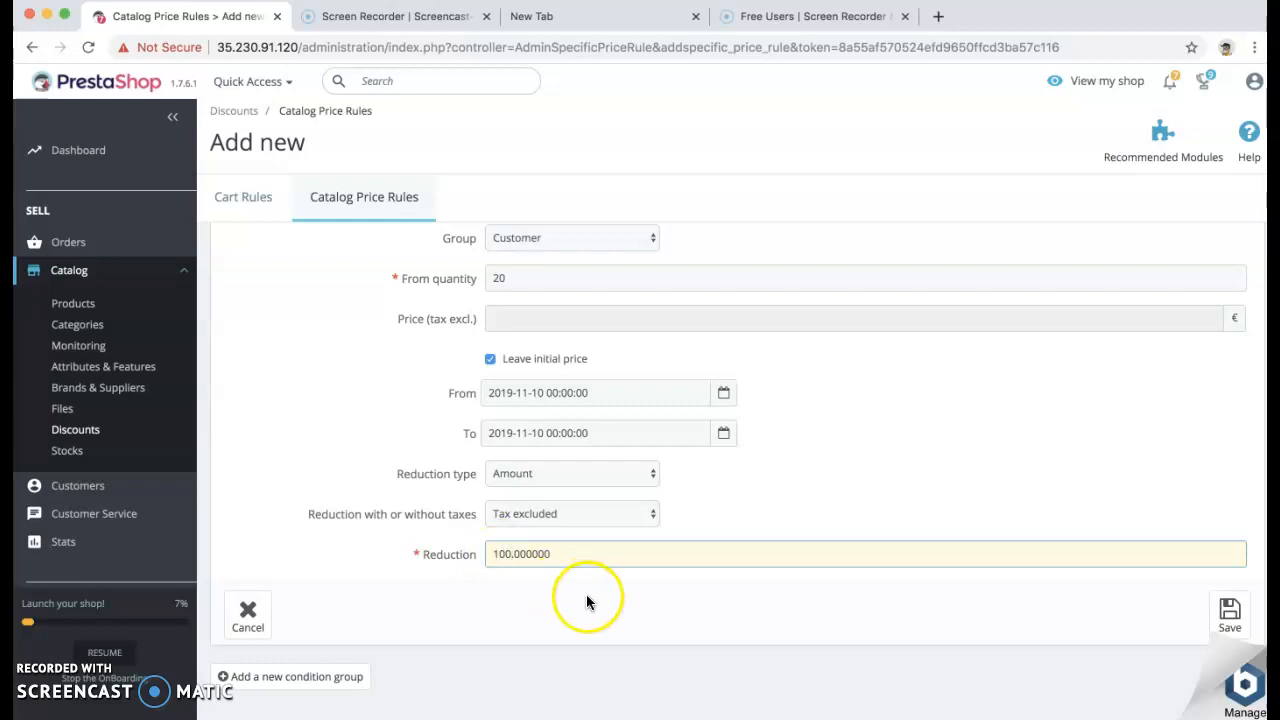
{"action": "left_click", "coordinate": [617, 603]}
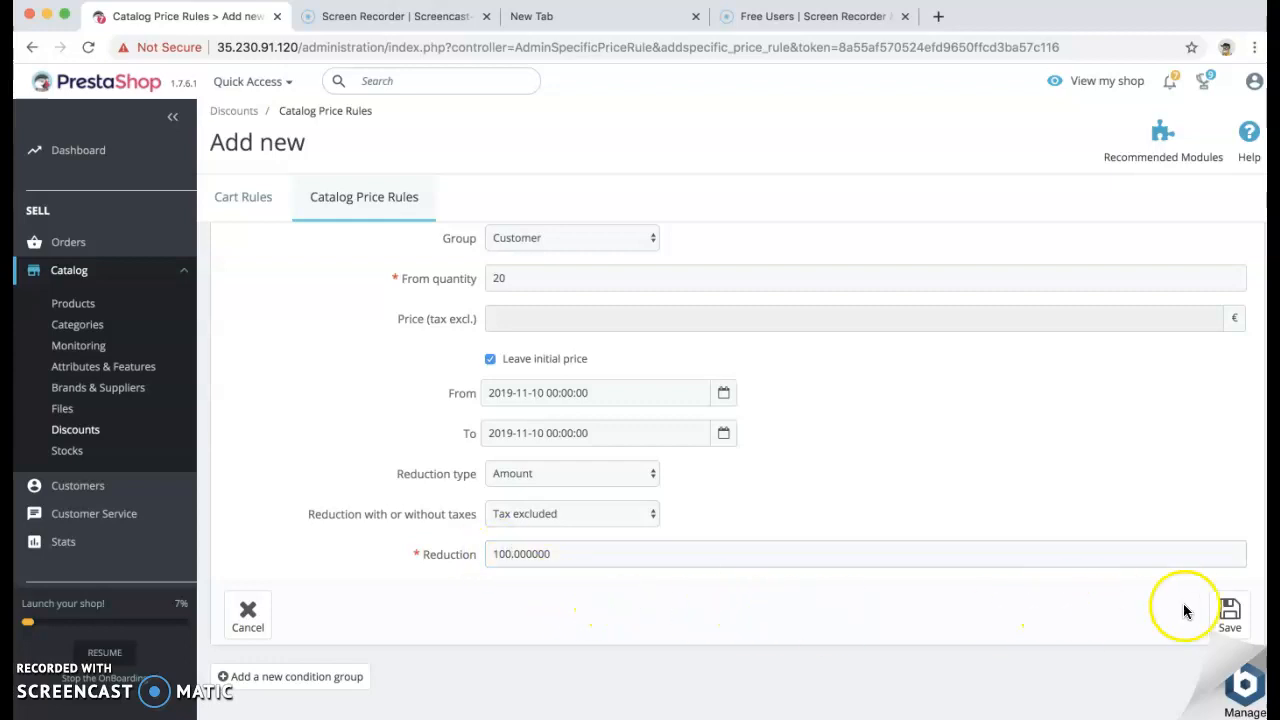
{"action": "left_click", "coordinate": [1231, 617]}
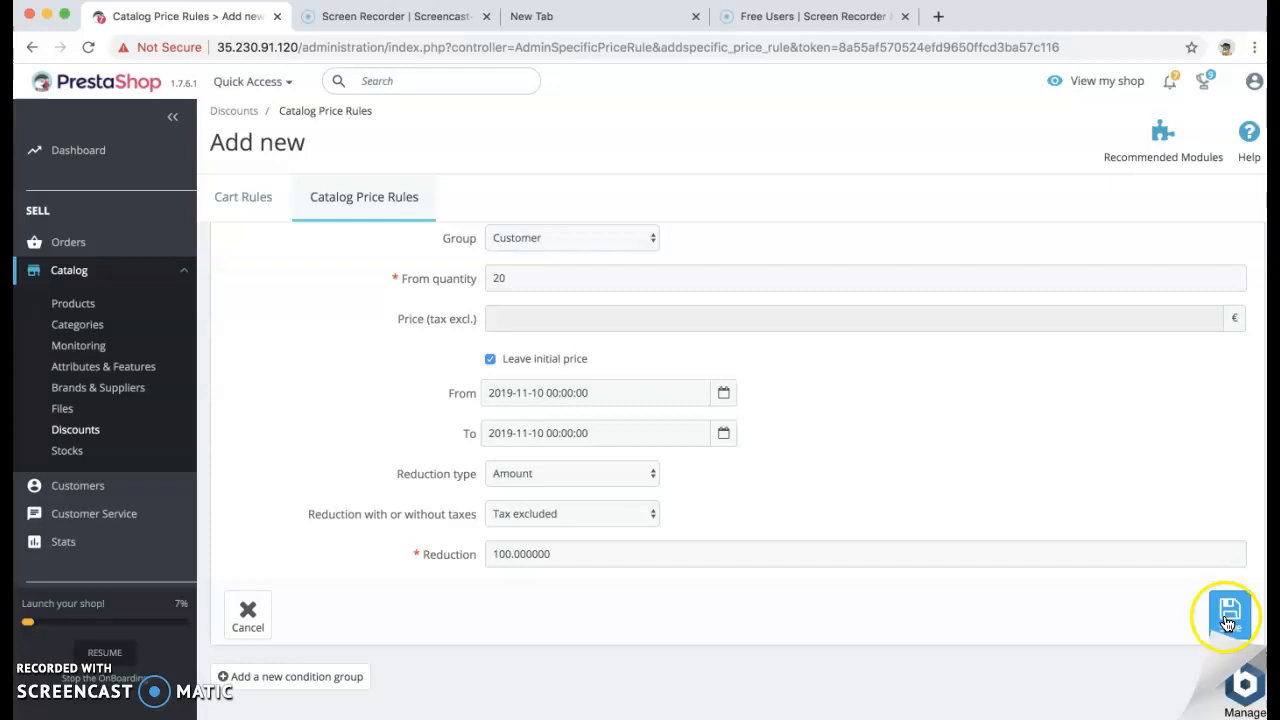